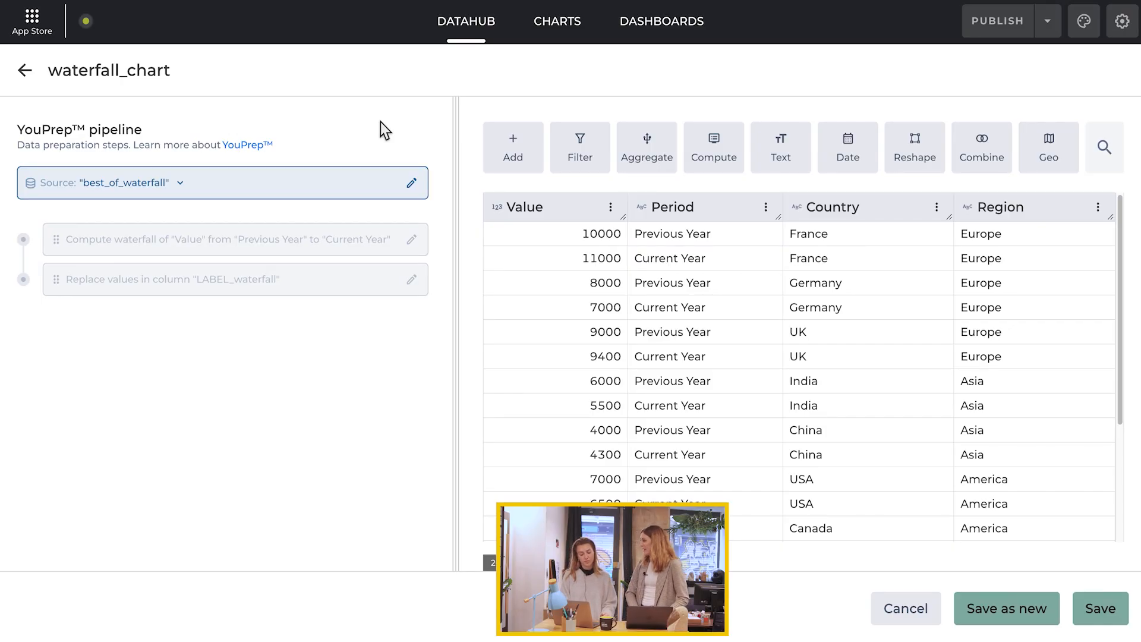
- Review the Compute waterfall step in the waterfall_chart pipeline, including its value, period, label, parent and sort settings, and save it
click(913, 161)
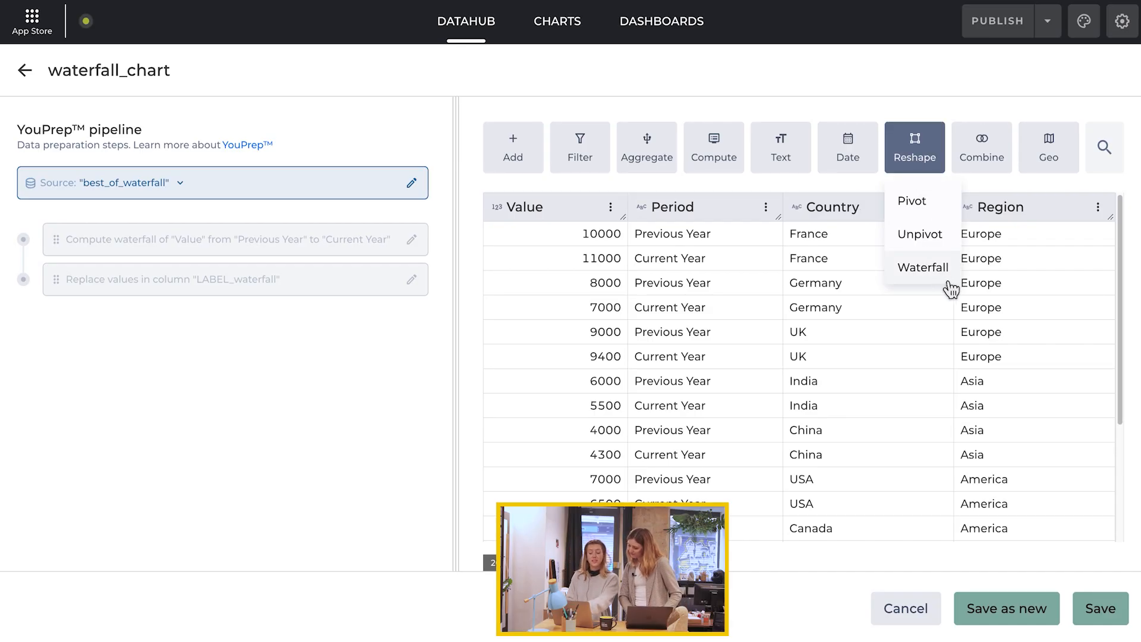
click(421, 329)
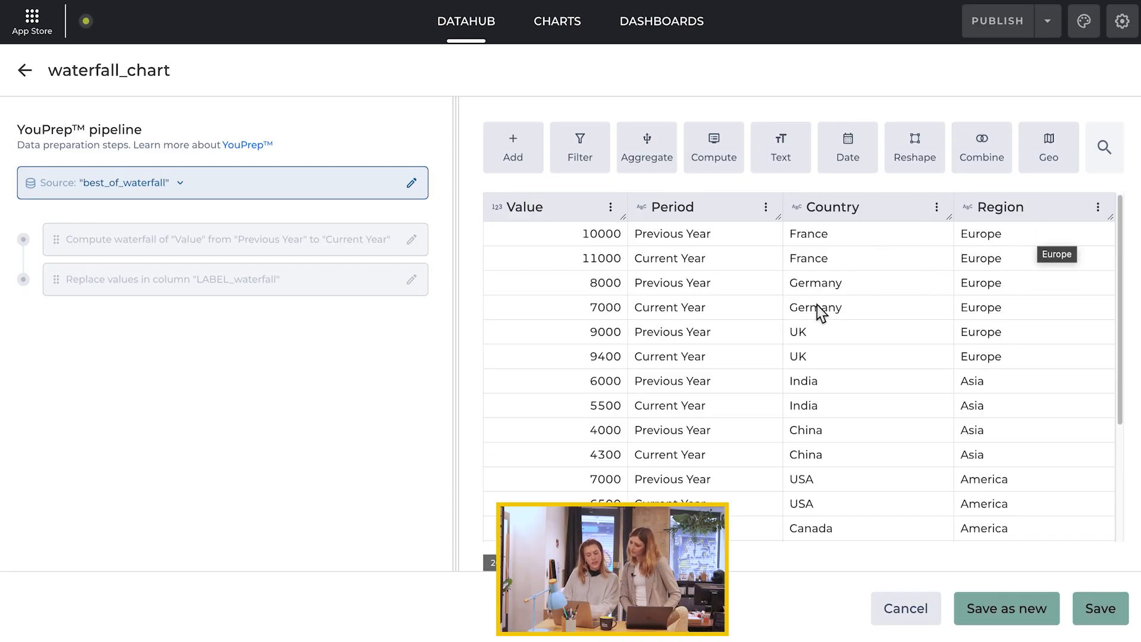
click(414, 243)
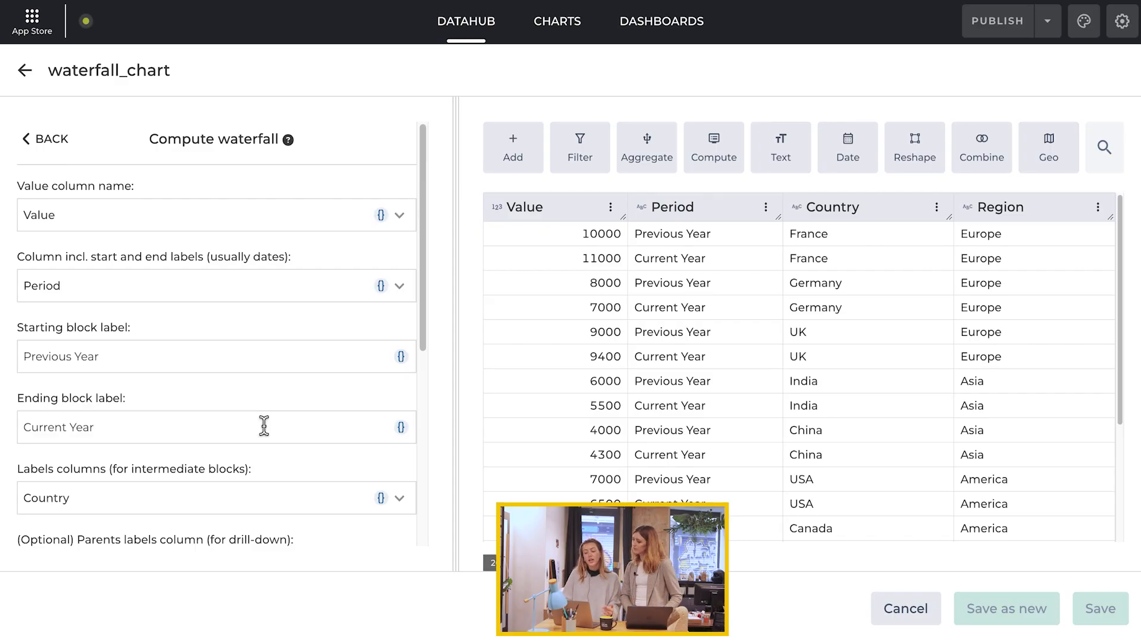
scroll(264, 426, down, 5)
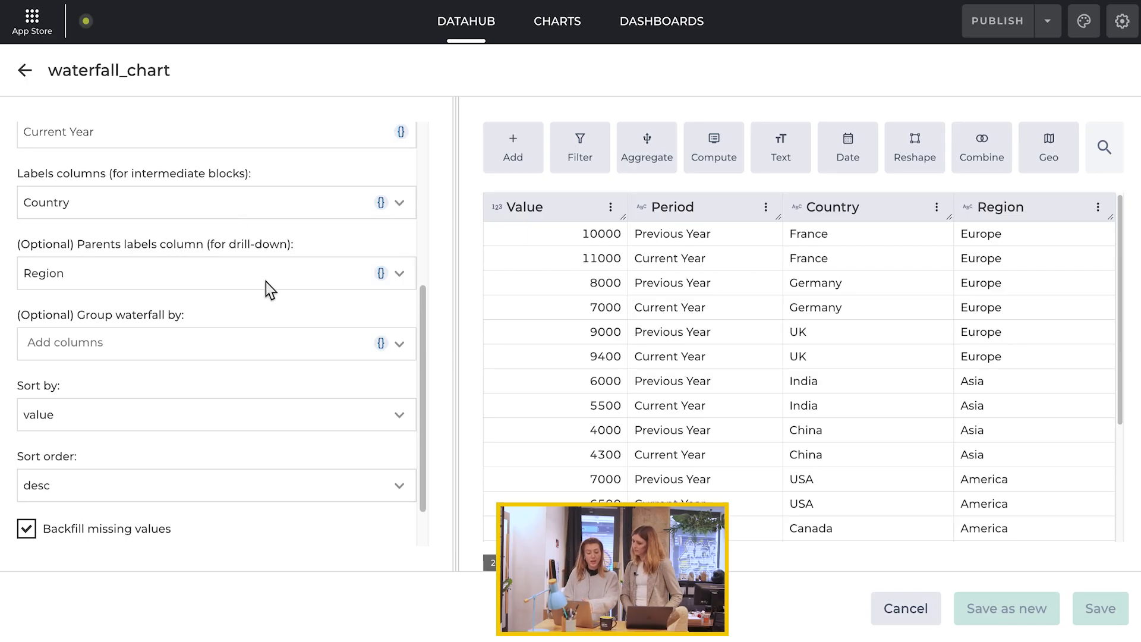
scroll(266, 282, down, 1)
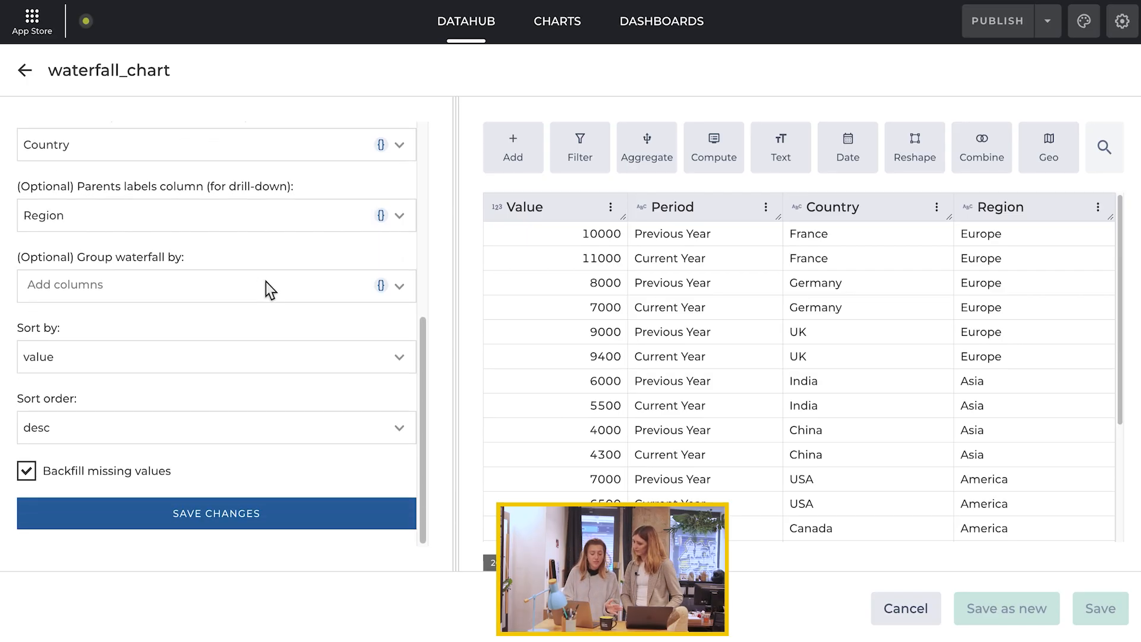
click(260, 521)
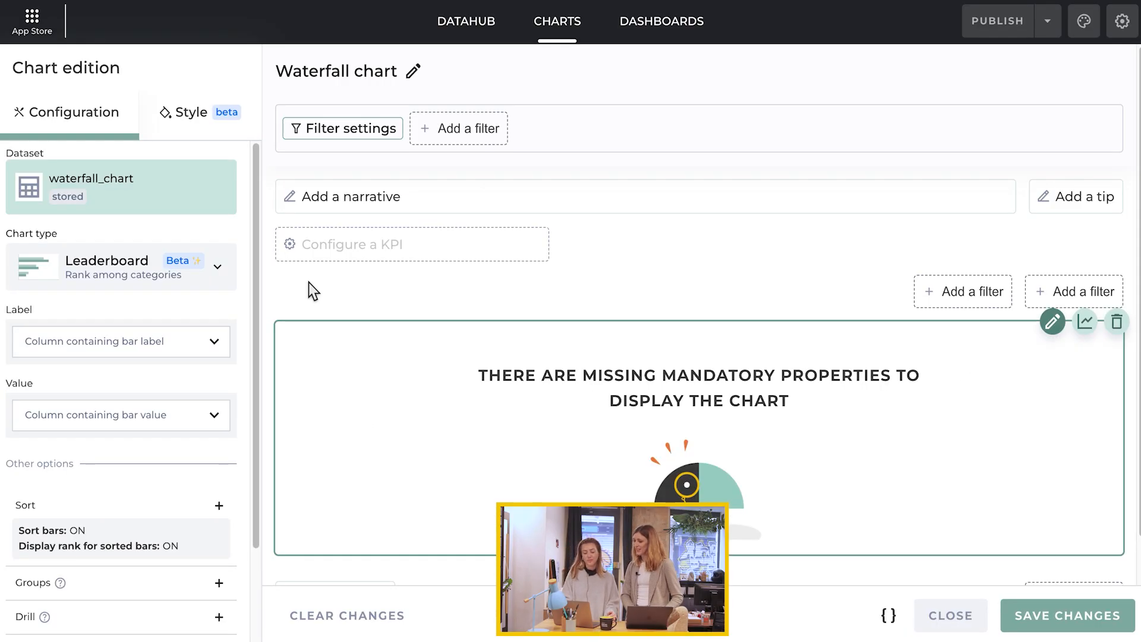
- Change the chart type from Leaderboard to Waterfall for the waterfall_chart dataset
click(94, 285)
text(w)
click(47, 386)
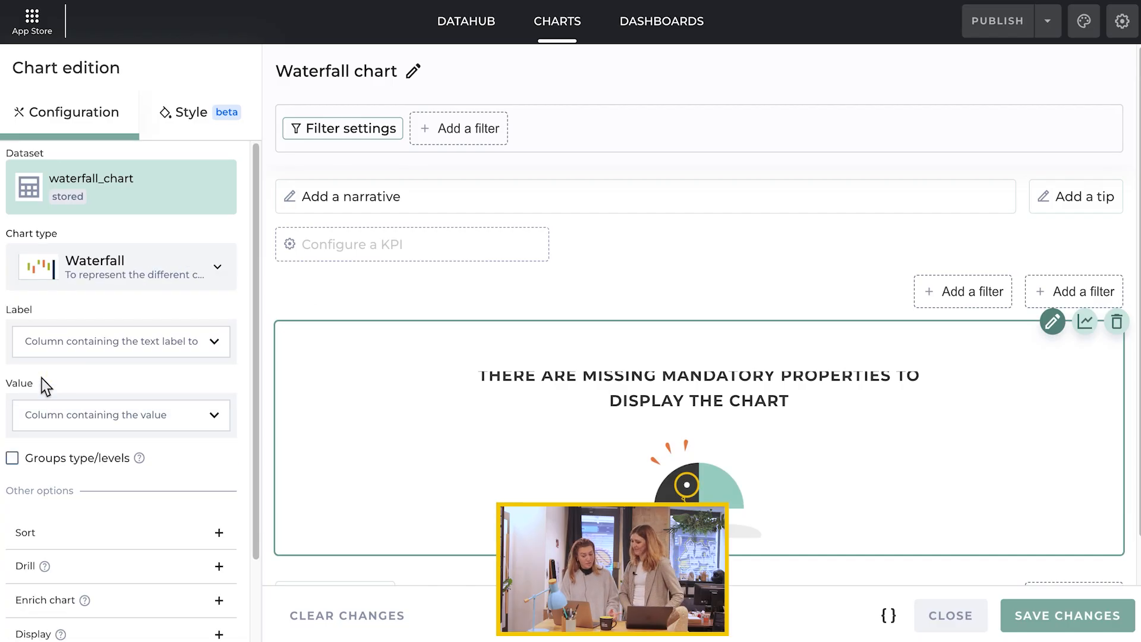
- Use LABEL_waterfall as the chart's label column and Value as its value column
click(60, 341)
click(65, 415)
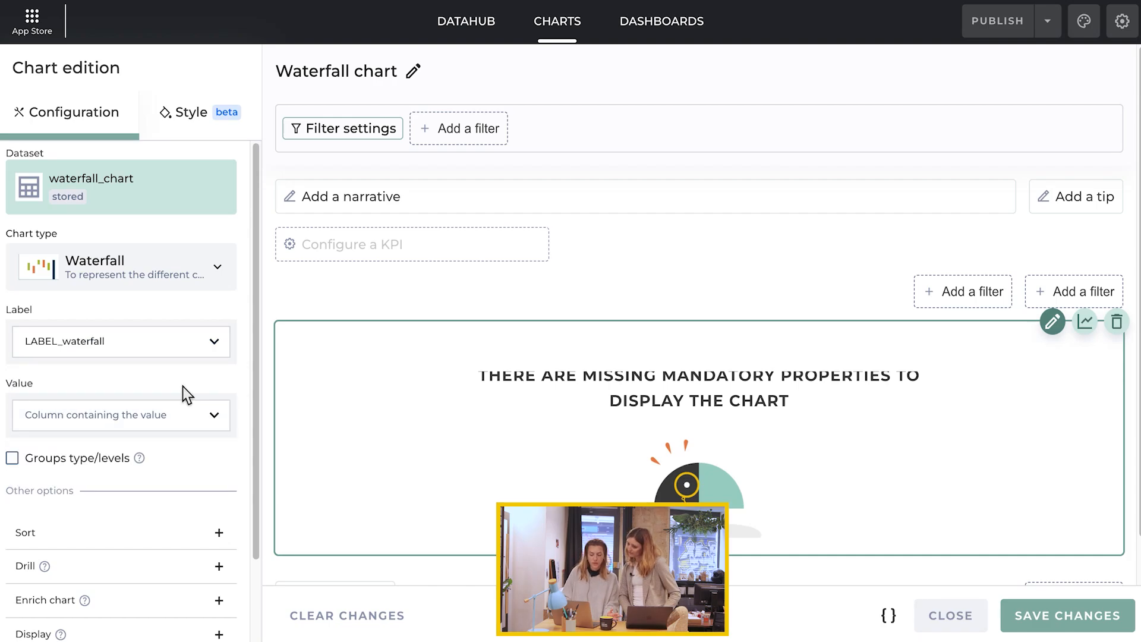
click(190, 415)
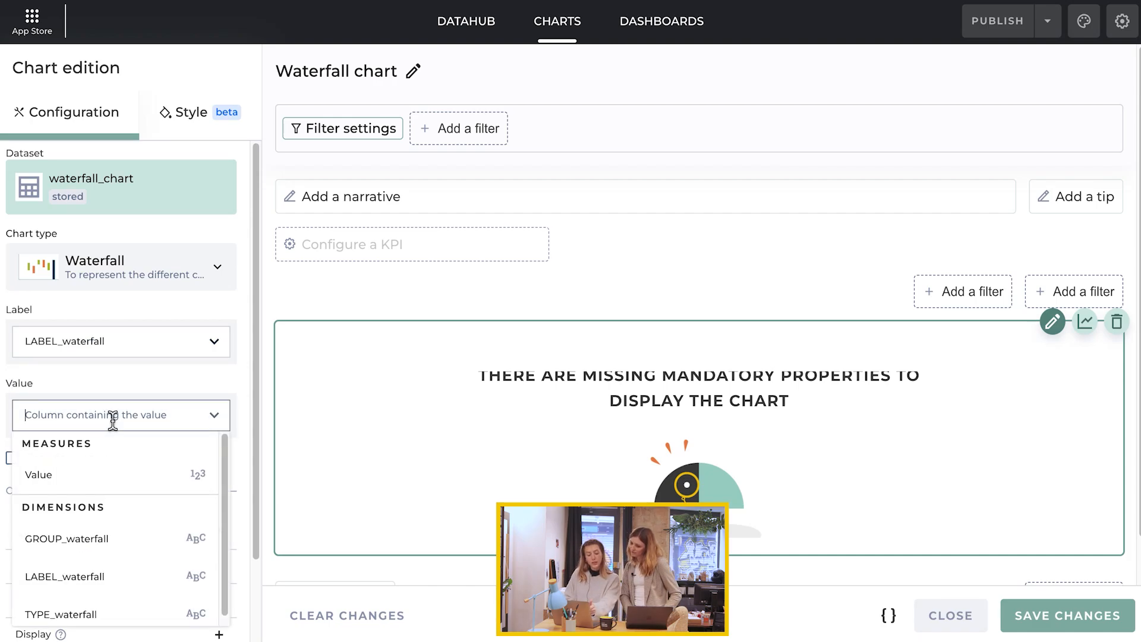
click(49, 473)
- Enable group types/levels for the waterfall chart and base them on the TYPE_waterfall column
click(12, 530)
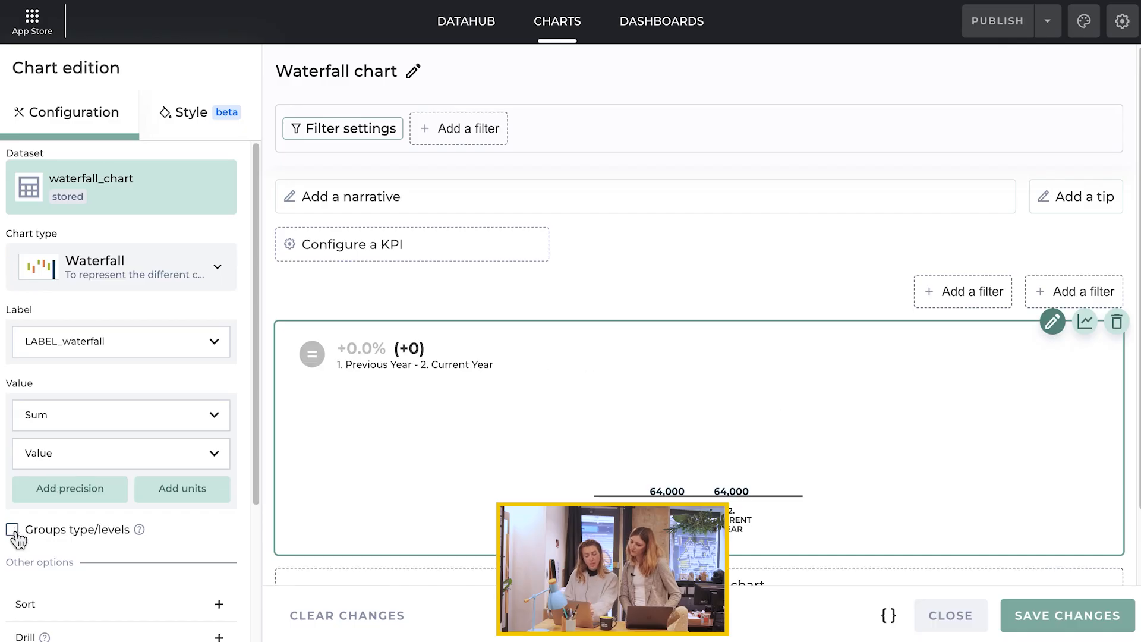
click(94, 565)
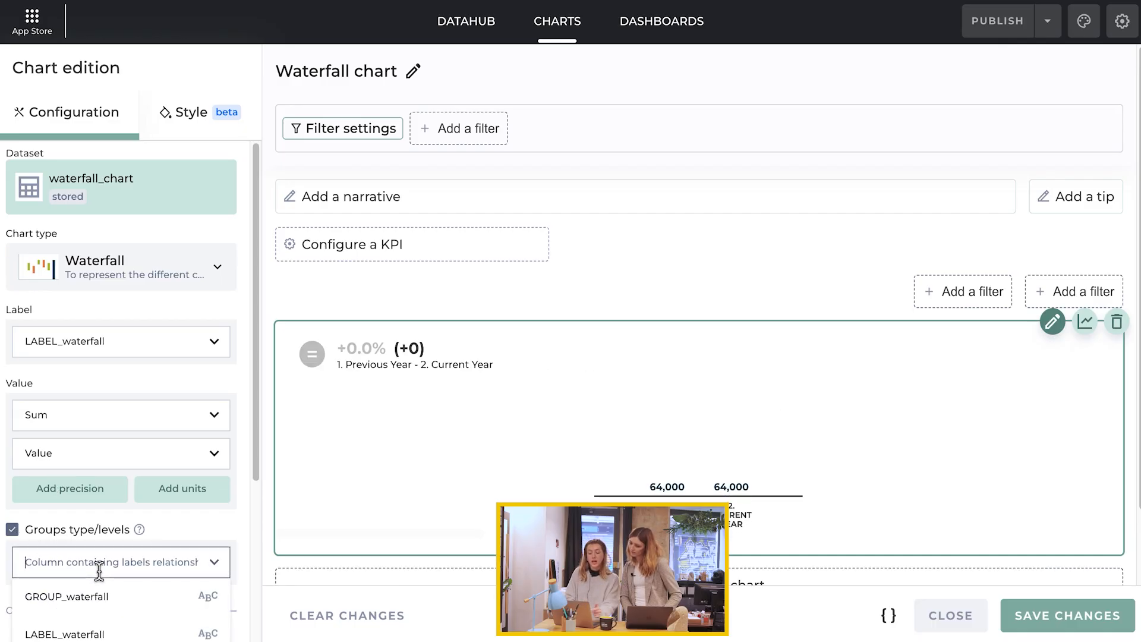
scroll(104, 524, down, 4)
click(116, 434)
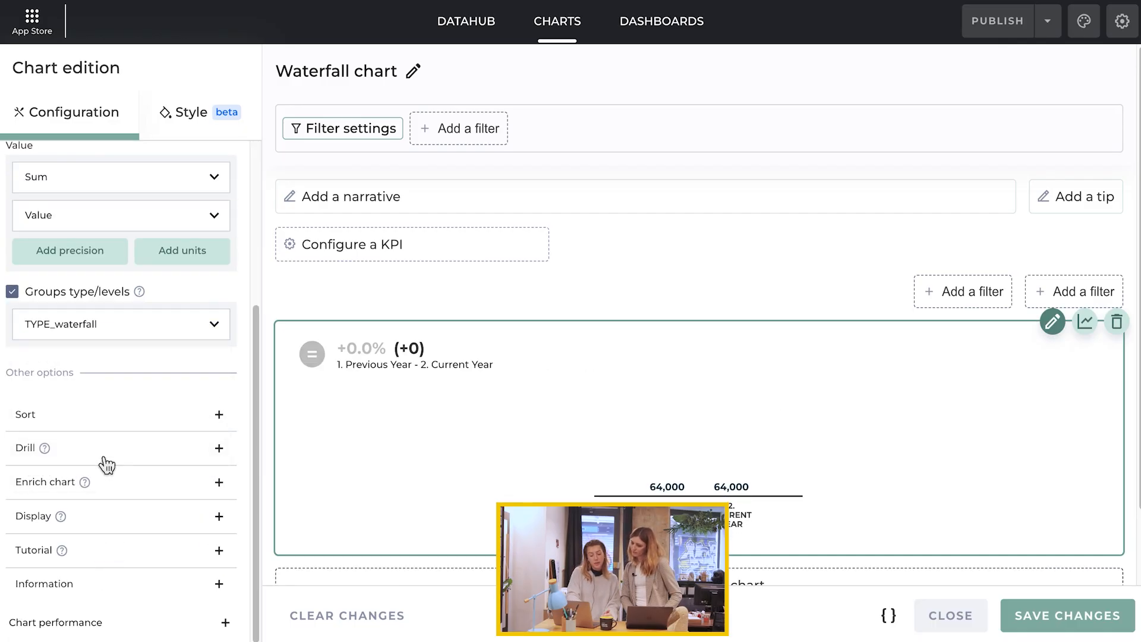
- Enable the parent label for drilling in the waterfall chart and set it to the GROUP_waterfall column
click(107, 463)
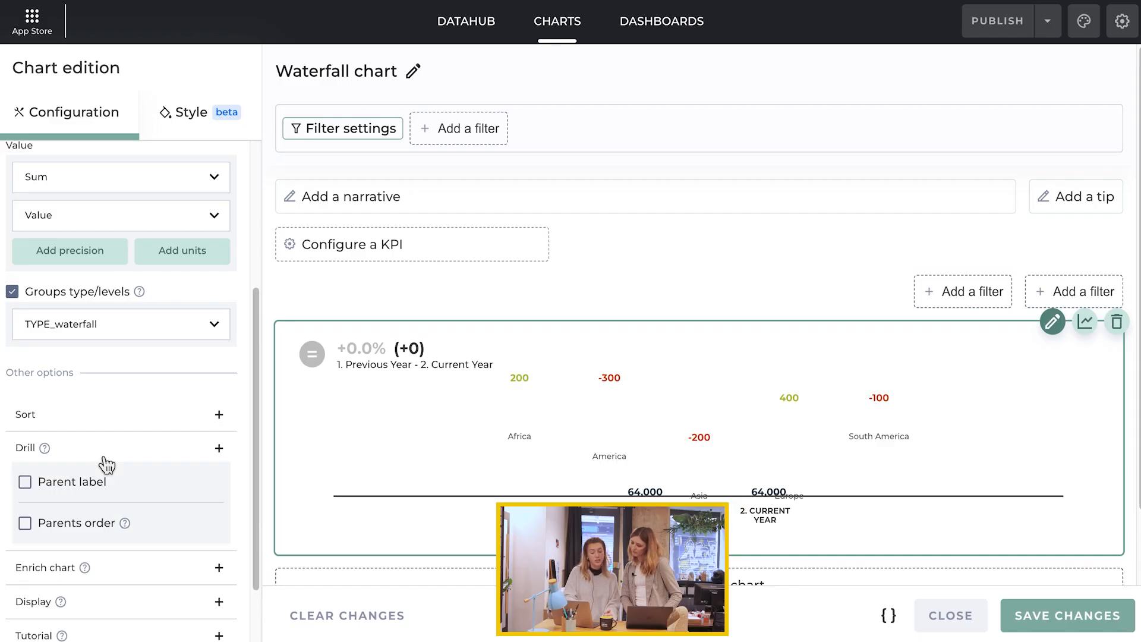
click(24, 483)
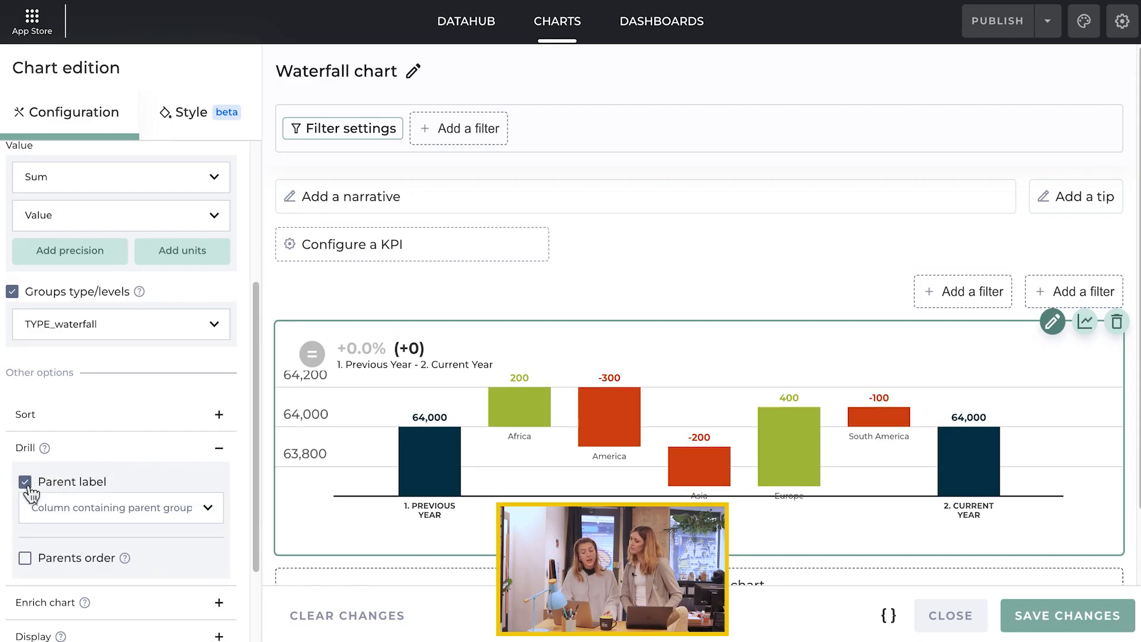
click(61, 507)
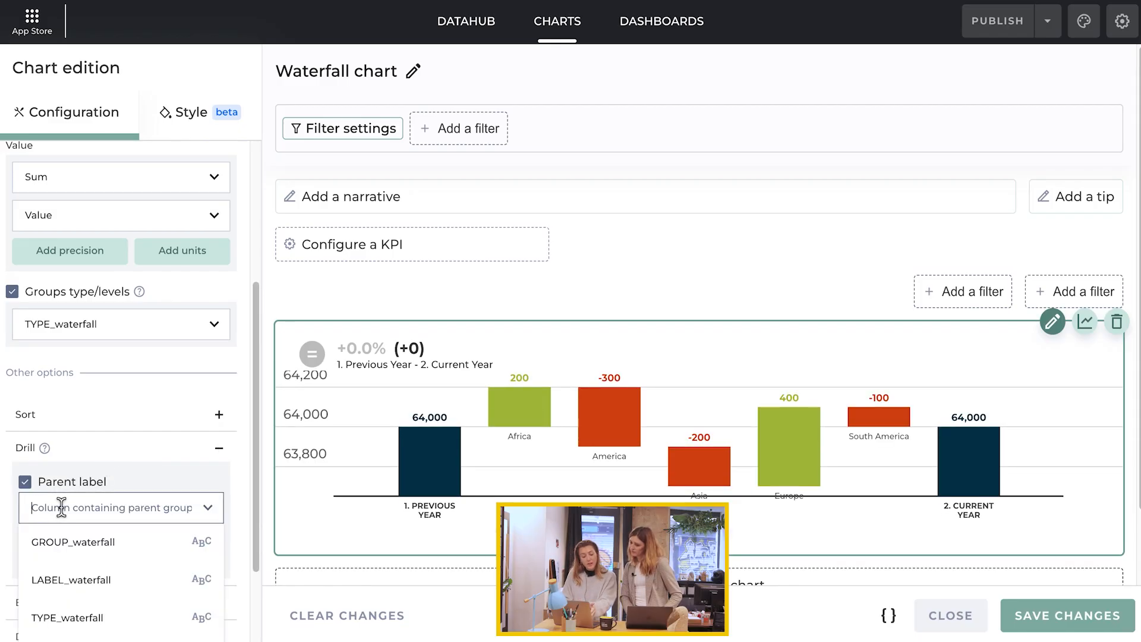
click(76, 542)
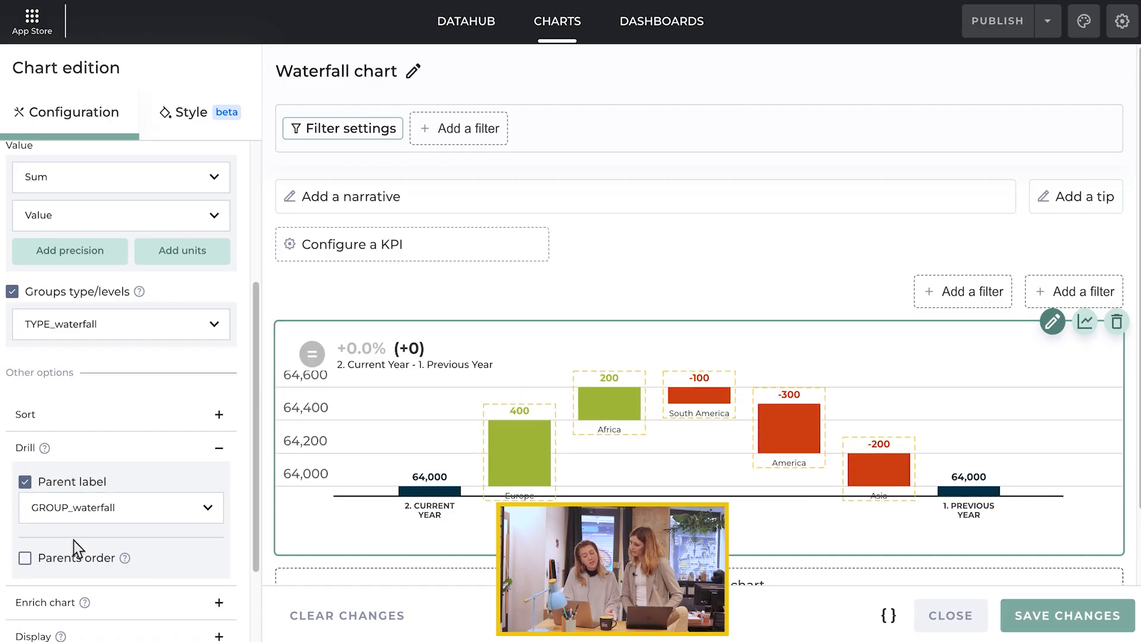
- Enable a custom labels order taken from the LABEL_waterfall column and save the chart changes
click(98, 429)
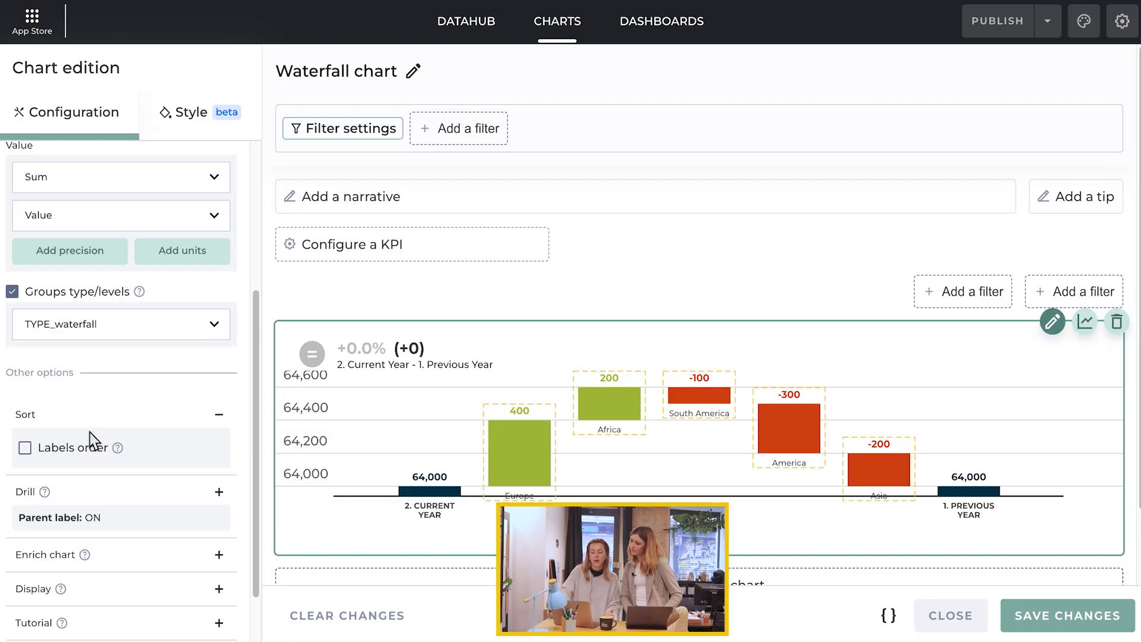
click(25, 447)
click(70, 544)
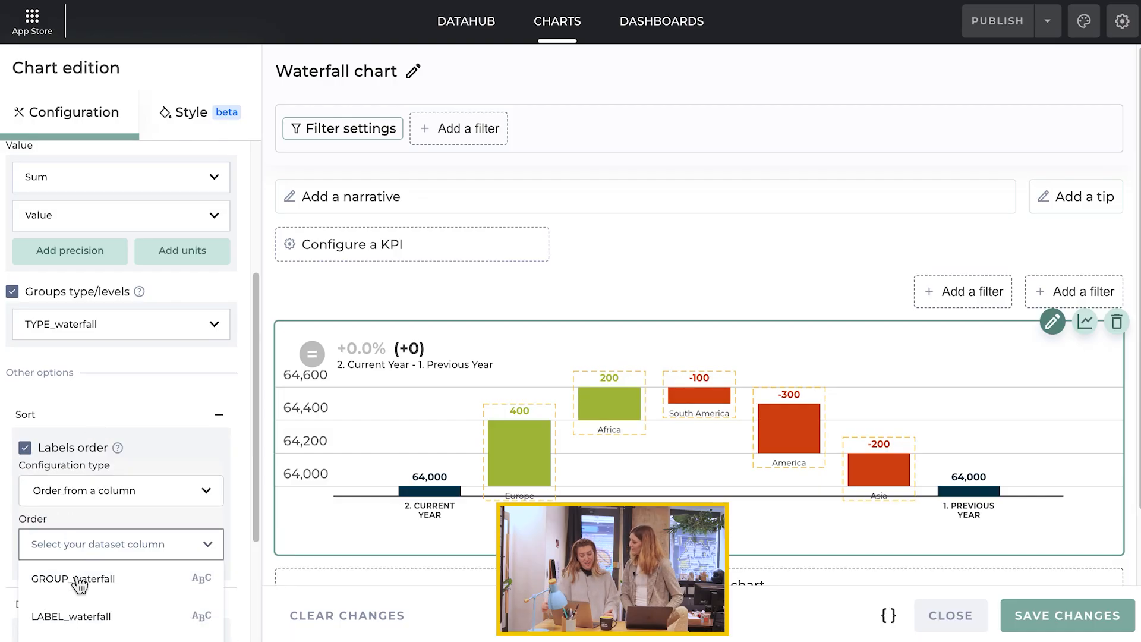
click(85, 618)
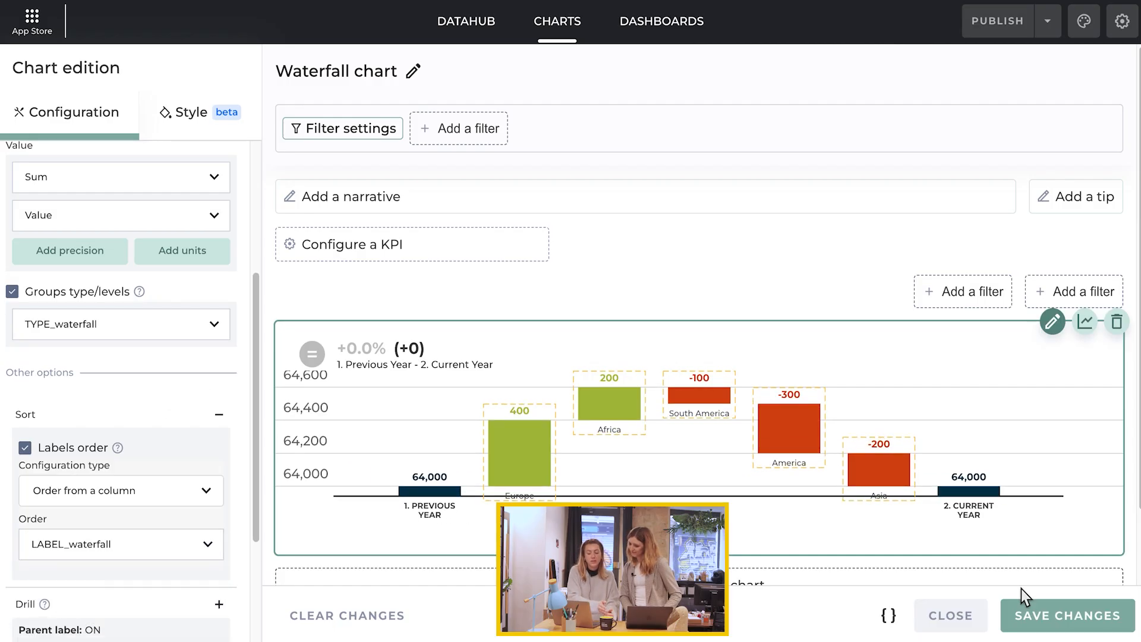
click(1058, 618)
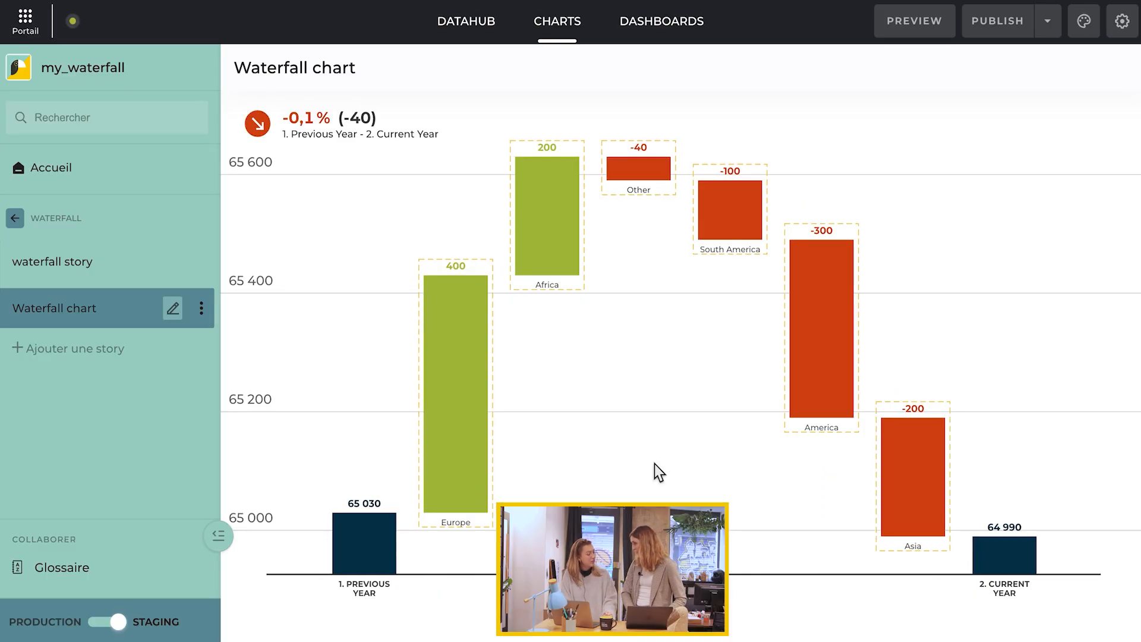
- Drill into the Other group of the waterfall chart to examine its countries, and collapse it again
click(673, 192)
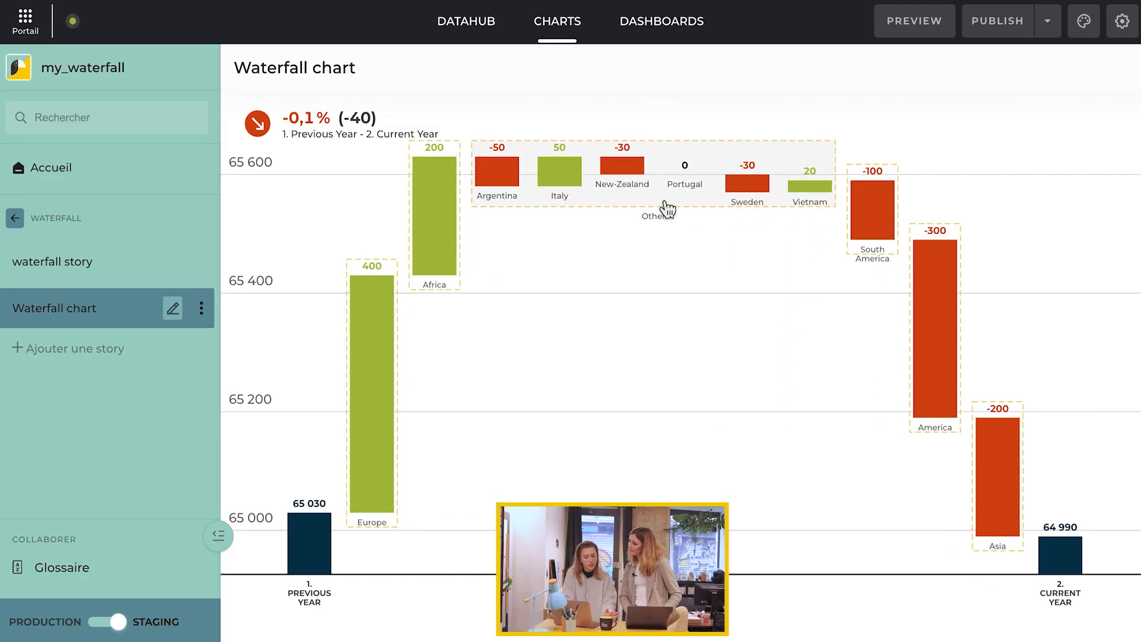
click(668, 208)
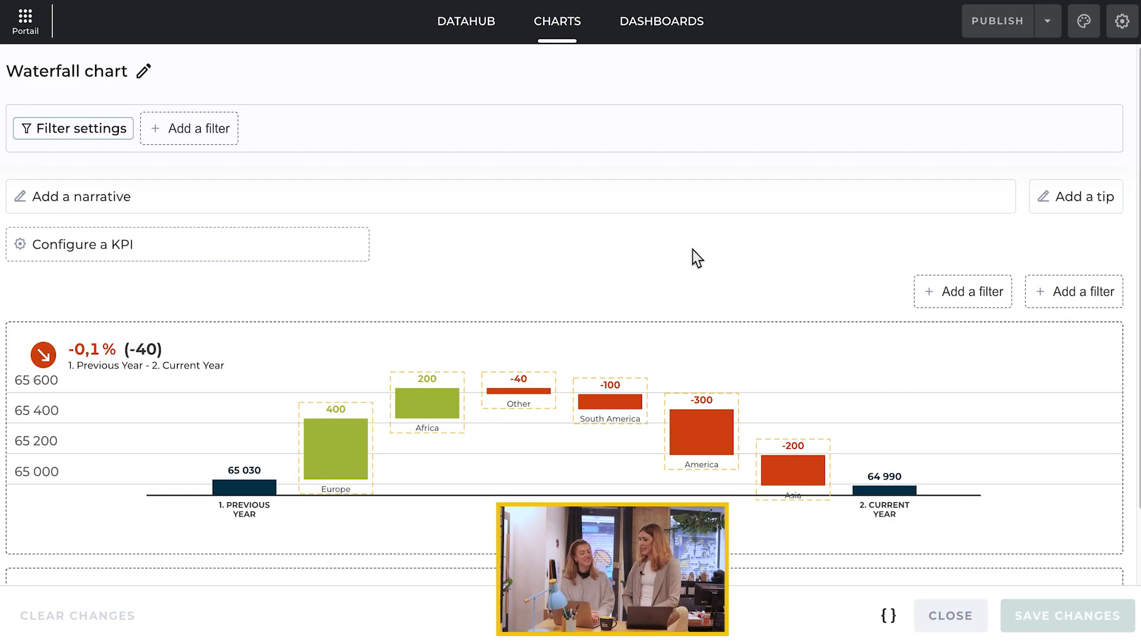
- Add a tip to the Waterfall chart story with the title "How to read this waterfall"
click(1104, 211)
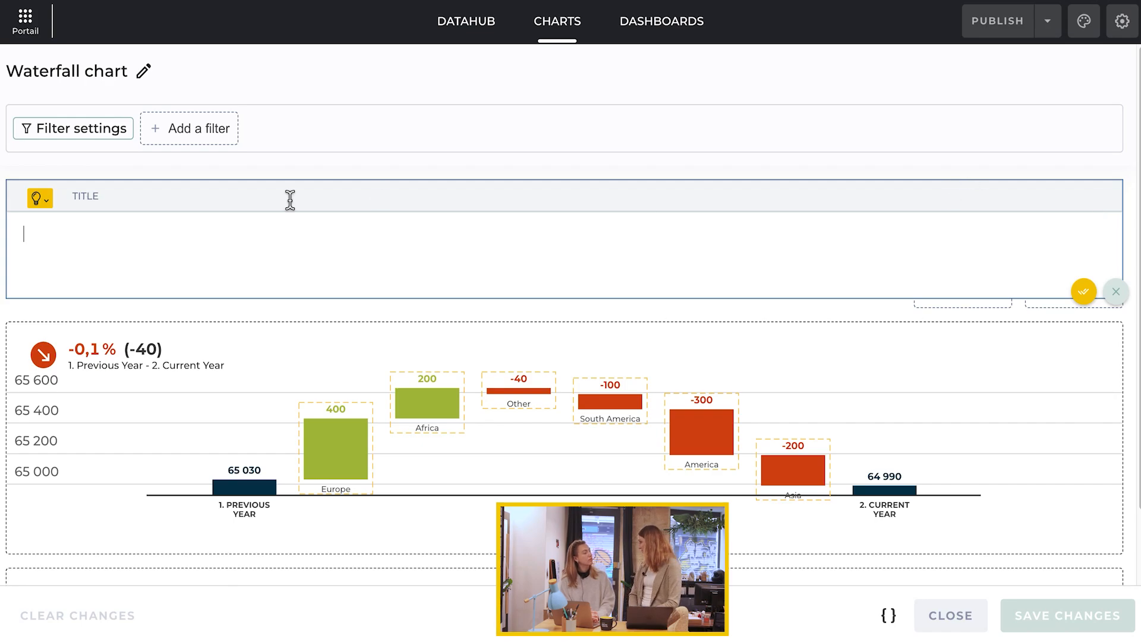
click(84, 197)
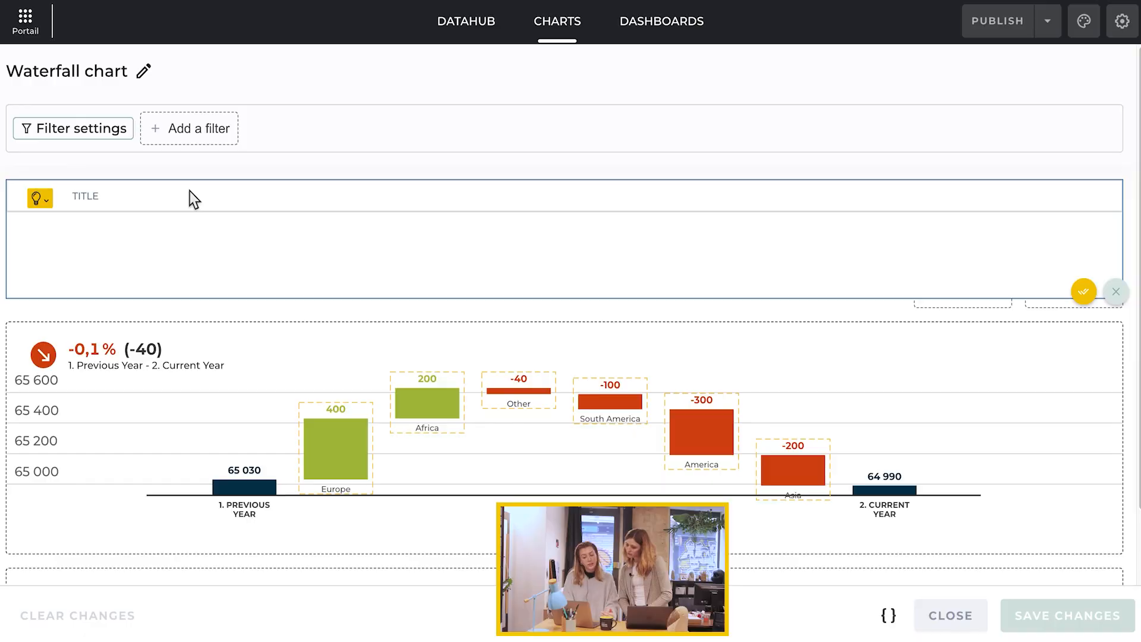
click(135, 194)
text(How to read this waterfall)
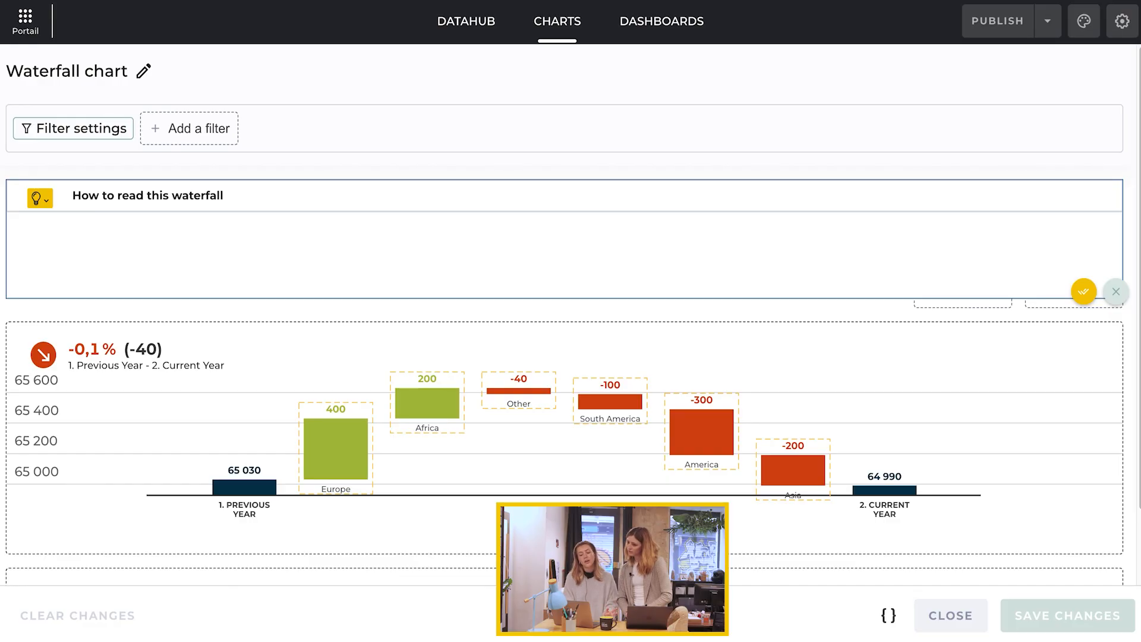
- Paste the prepared chart explanation into the tip's body, validate the tip, and preview its content before closing it
click(347, 235)
key(ctrl+v)
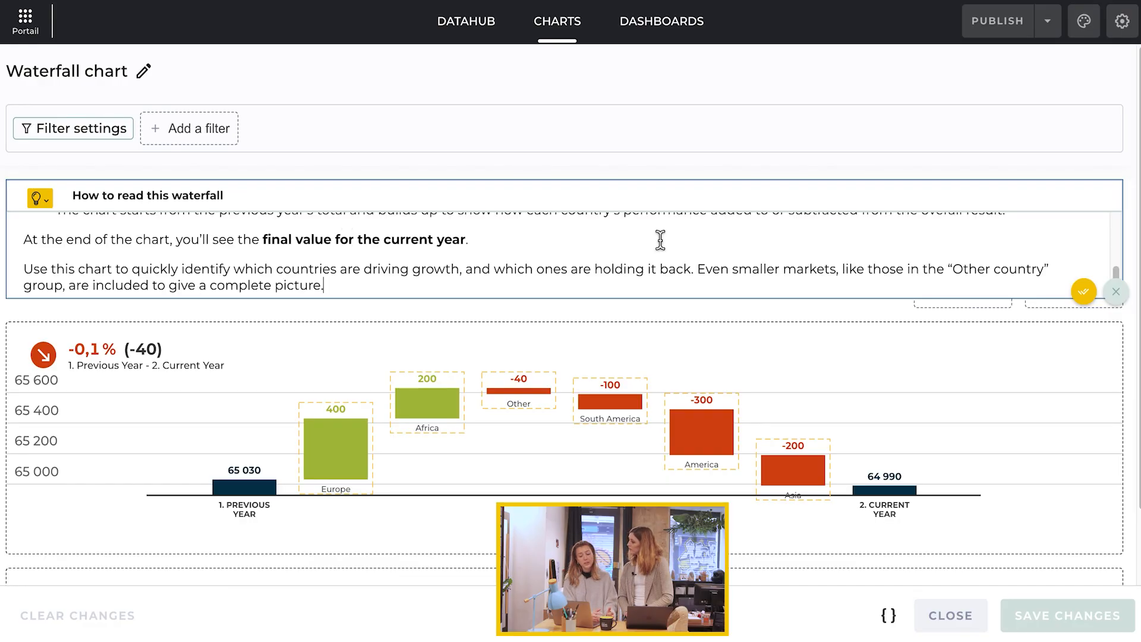
click(1083, 292)
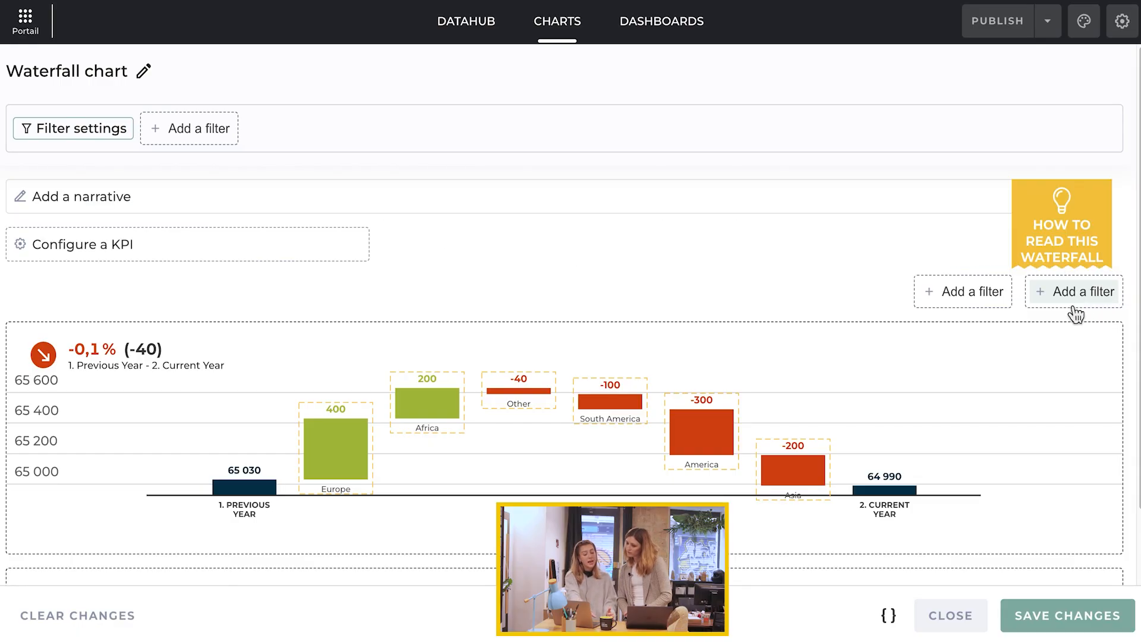
click(1062, 240)
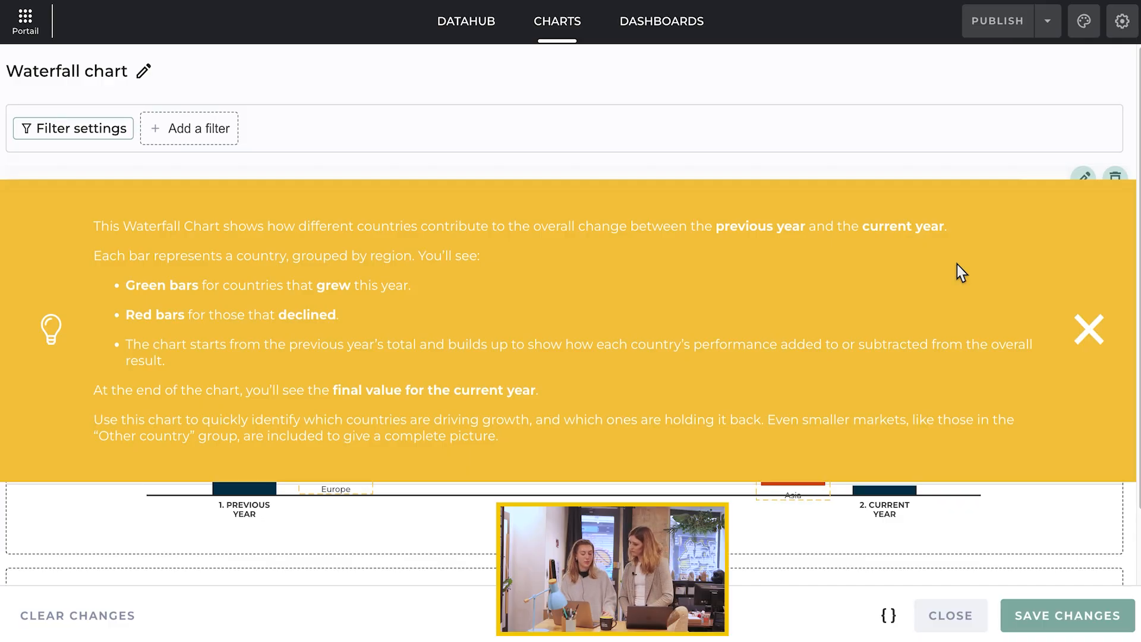
click(1085, 327)
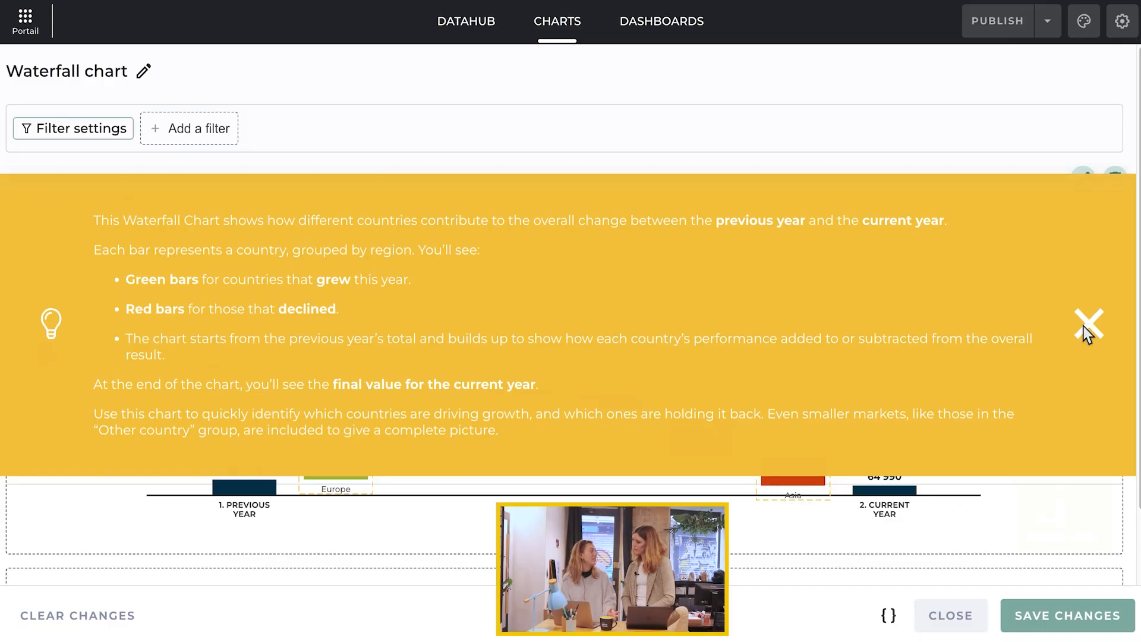